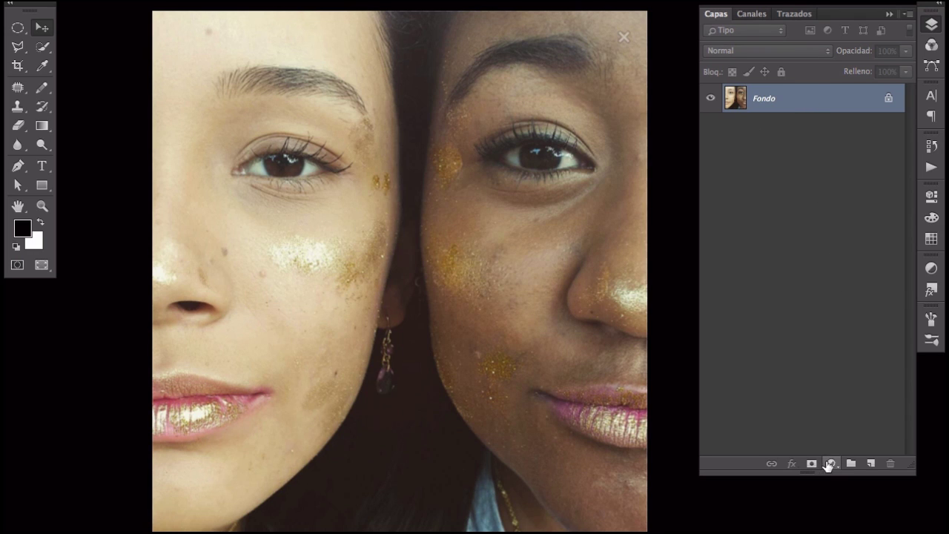
Step: Duplicate the Fondo layer as 'Fondo copia' and zoom in on the left woman's iris
{"action": "left_click_drag", "start_coordinate": [796, 101], "coordinate": [873, 464]}
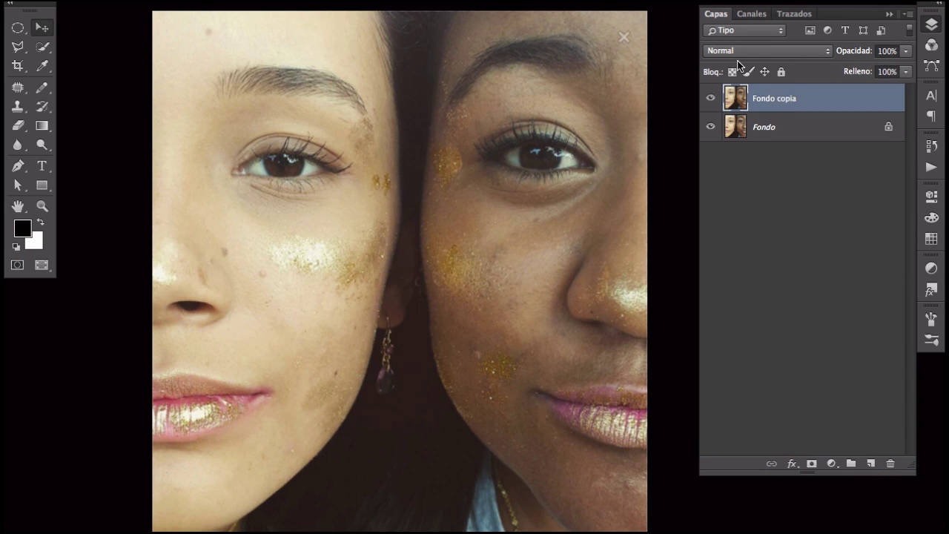
{"action": "right_click", "coordinate": [43, 145]}
{"action": "left_click", "coordinate": [75, 141]}
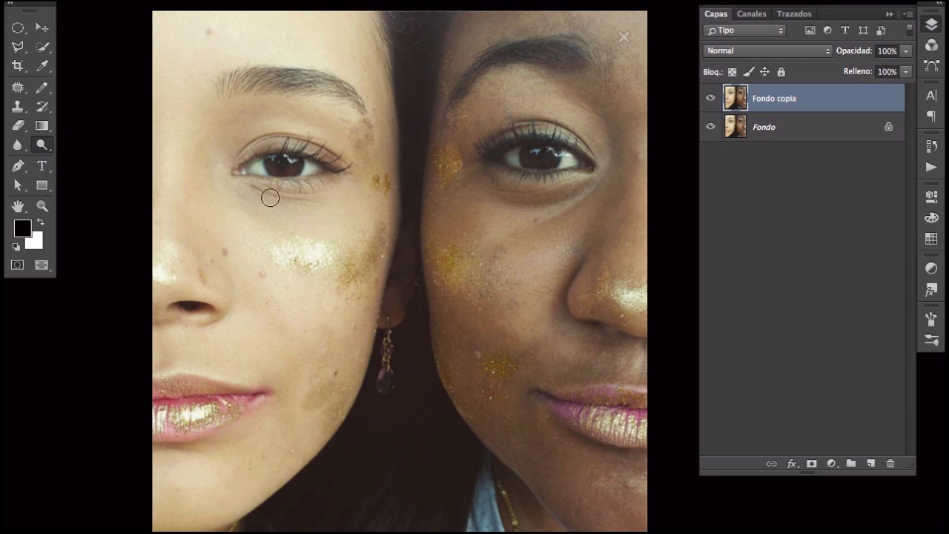
{"action": "left_click", "coordinate": [290, 165], "text": "ctrl"}
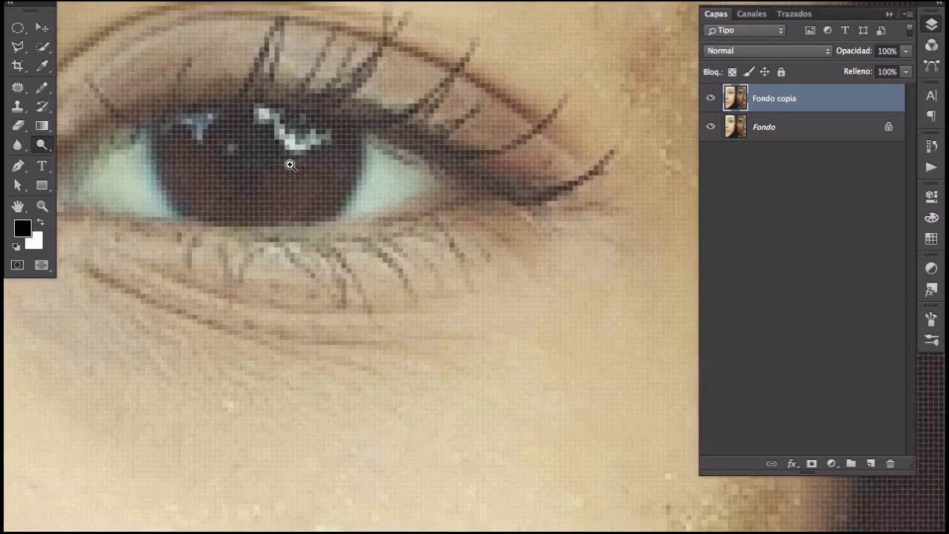
{"action": "mouse_move", "coordinate": [286, 163]}
{"action": "left_mouse_down"}
{"action": "mouse_move", "coordinate": [307, 215]}
{"action": "mouse_move", "coordinate": [298, 265]}
{"action": "mouse_move", "coordinate": [286, 268]}
{"action": "mouse_move", "coordinate": [404, 311]}
{"action": "mouse_move", "coordinate": [435, 282]}
{"action": "mouse_move", "coordinate": [403, 250]}
{"action": "mouse_move", "coordinate": [307, 254]}
{"action": "mouse_move", "coordinate": [285, 299]}
{"action": "mouse_move", "coordinate": [433, 312]}
{"action": "mouse_move", "coordinate": [445, 280]}
{"action": "mouse_move", "coordinate": [393, 250]}
{"action": "mouse_move", "coordinate": [331, 245]}
{"action": "left_mouse_up"}
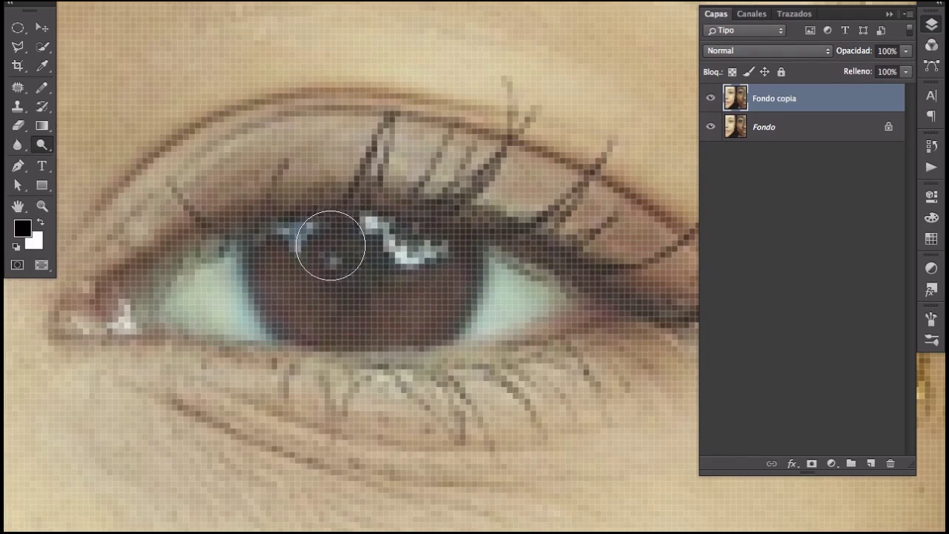
{"action": "left_click", "coordinate": [420, 307], "text": "alt"}
{"action": "left_click", "coordinate": [422, 307], "text": "alt"}
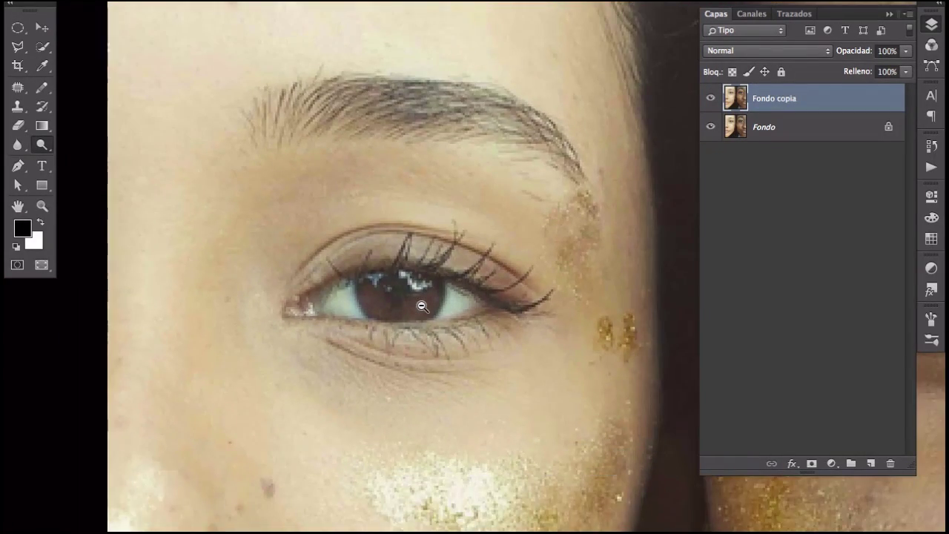
Step: Zoom in to inspect the right woman's iris, then zoom back out to both faces
{"action": "left_click_drag", "start_coordinate": [489, 333], "coordinate": [239, 344]}
{"action": "left_click", "coordinate": [462, 329]}
{"action": "left_click", "coordinate": [483, 282]}
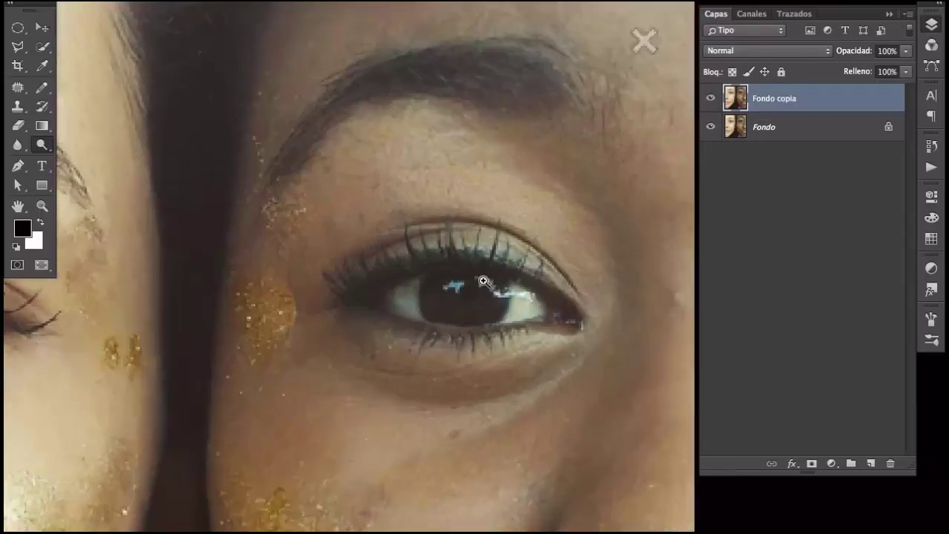
{"action": "left_click", "coordinate": [484, 283]}
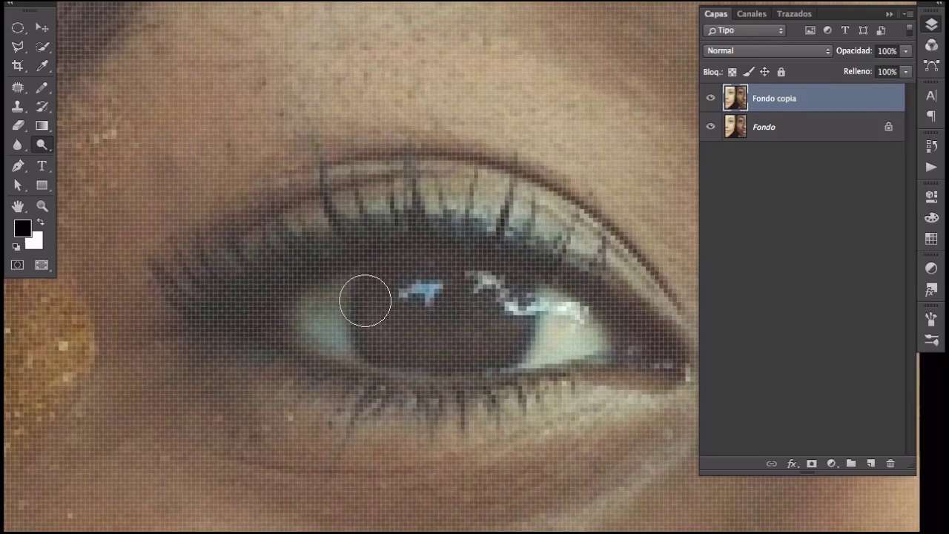
{"action": "left_click", "coordinate": [485, 318], "text": "alt"}
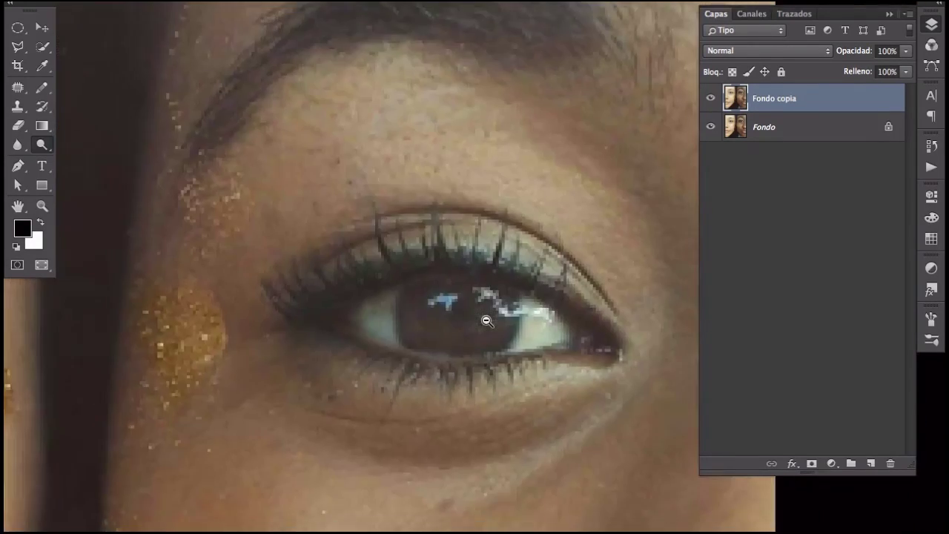
{"action": "left_click", "coordinate": [485, 320], "text": "alt"}
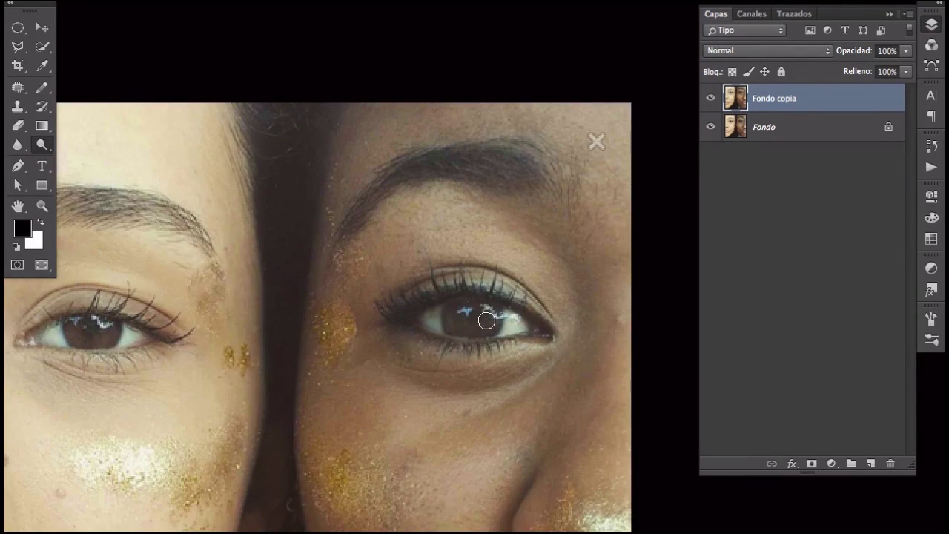
Step: Make white the foreground colour and zoom to frame the whole portrait
{"action": "key", "text": "x"}
{"action": "key", "text": "x"}
{"action": "key", "text": "x"}
{"action": "key", "text": "x"}
{"action": "key", "text": "x"}
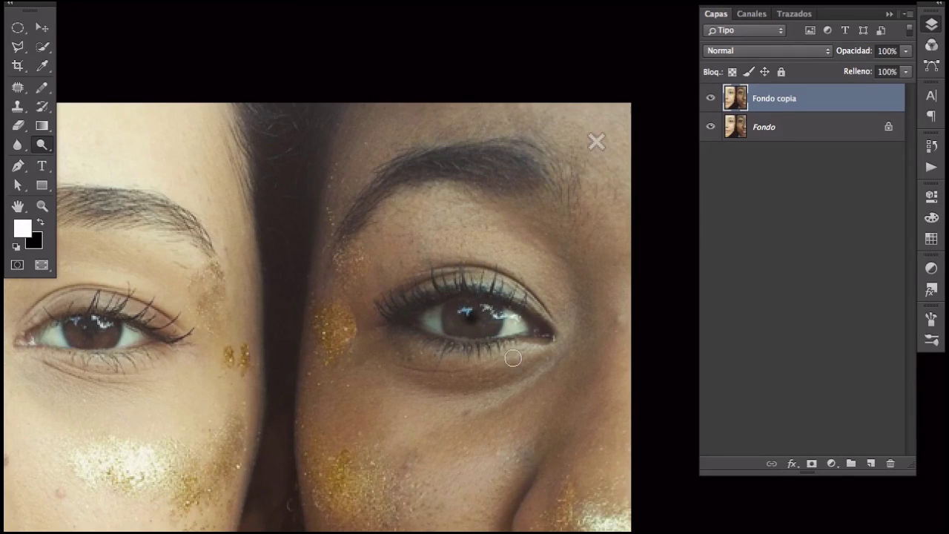
{"action": "key", "text": "ctrl+minus"}
{"action": "key", "text": "ctrl+minus"}
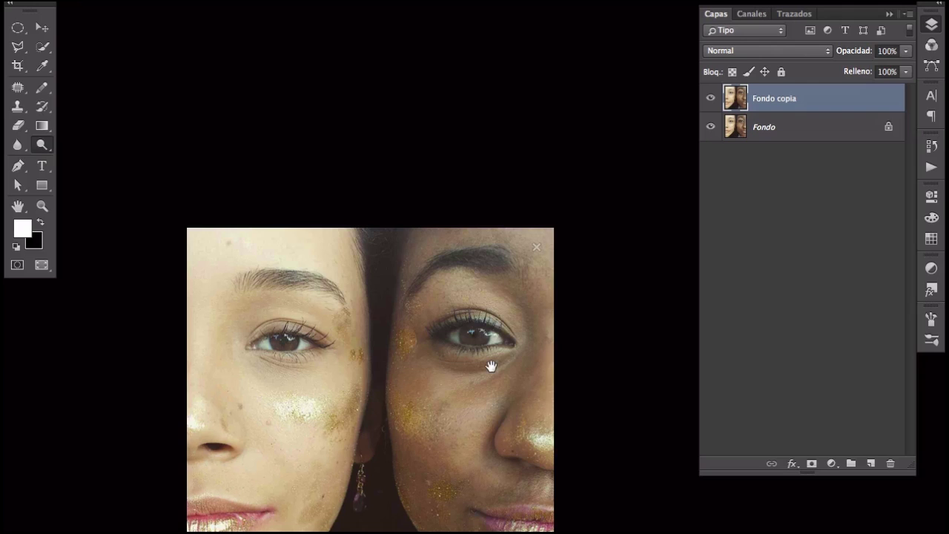
{"action": "key", "text": "ctrl+apostrophe"}
{"action": "key", "text": "ctrl+apostrophe"}
{"action": "key", "text": "ctrl+plus"}
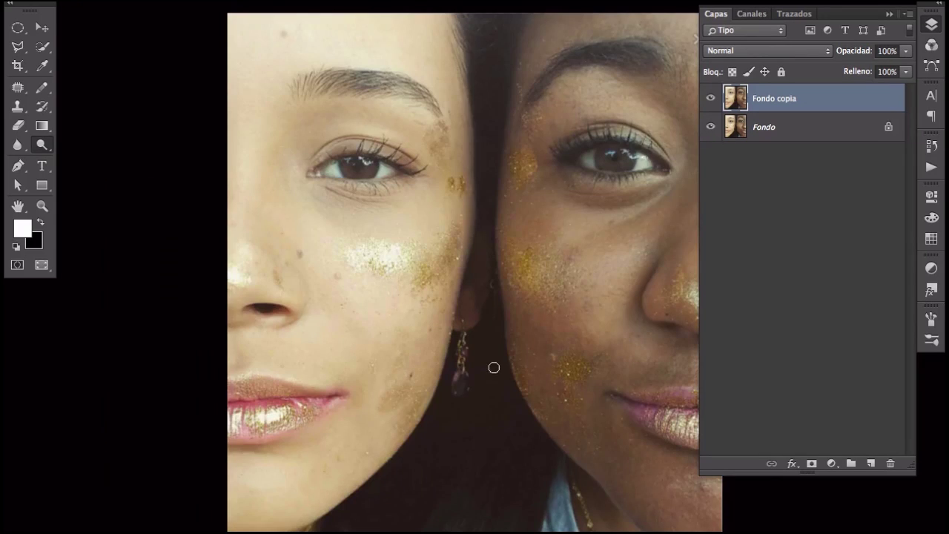
Step: Add a Tono/saturación adjustment layer with Colorear on, tinting the portrait reddish at saturation 25
{"action": "left_click", "coordinate": [709, 99]}
{"action": "left_click", "coordinate": [834, 464]}
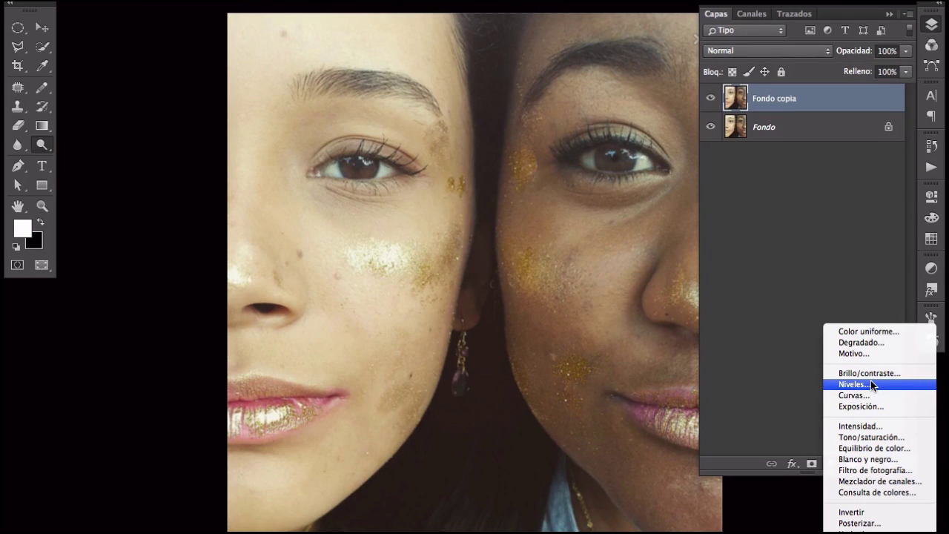
{"action": "left_click", "coordinate": [906, 439]}
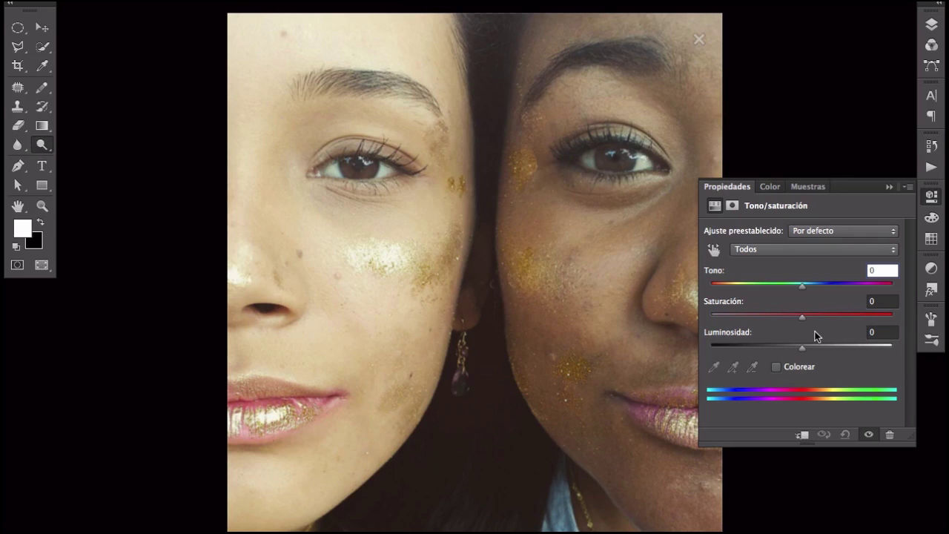
{"action": "left_click", "coordinate": [775, 367]}
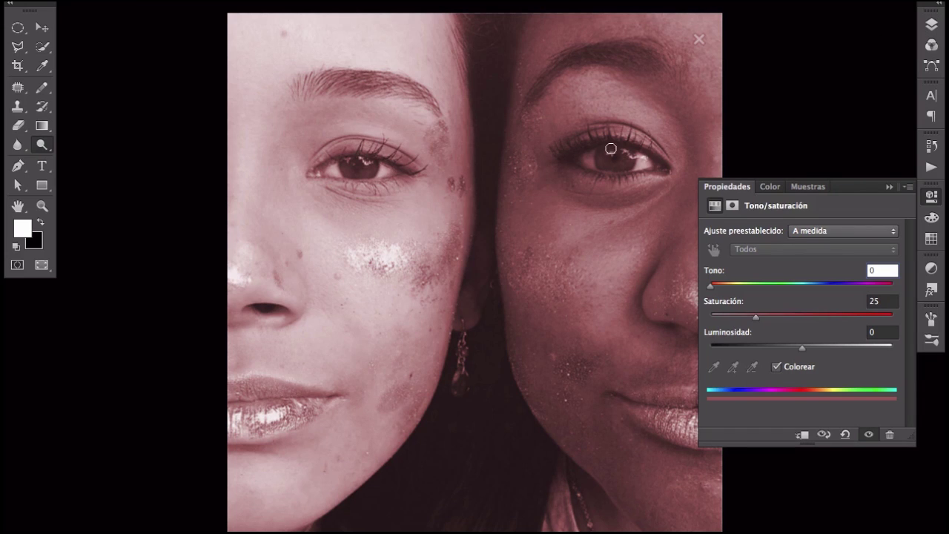
{"action": "left_click", "coordinate": [931, 26]}
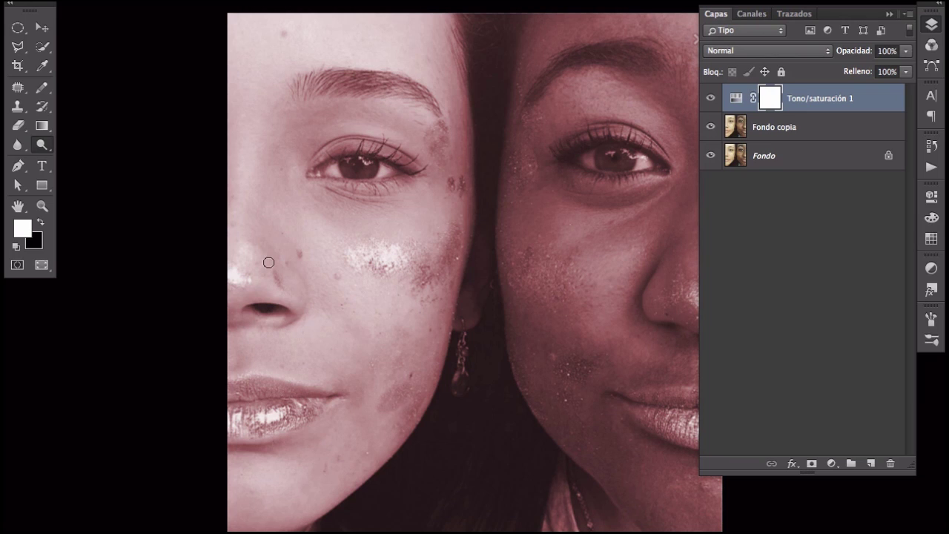
Step: Erase the tint with a ~227 px eraser and invert the Tono/saturación mask to black
{"action": "left_click", "coordinate": [17, 125]}
{"action": "left_click_drag", "start_coordinate": [368, 237], "coordinate": [469, 244]}
{"action": "left_click", "coordinate": [434, 282], "text": "alt"}
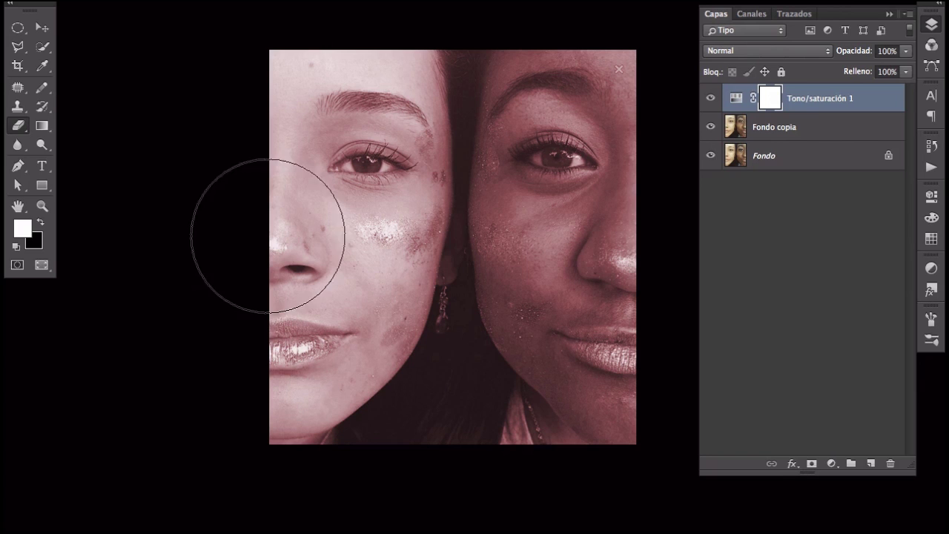
{"action": "mouse_move", "coordinate": [152, 160]}
{"action": "left_mouse_down"}
{"action": "mouse_move", "coordinate": [314, 106]}
{"action": "mouse_move", "coordinate": [360, 482]}
{"action": "mouse_move", "coordinate": [477, 413]}
{"action": "mouse_move", "coordinate": [651, 132]}
{"action": "left_mouse_up"}
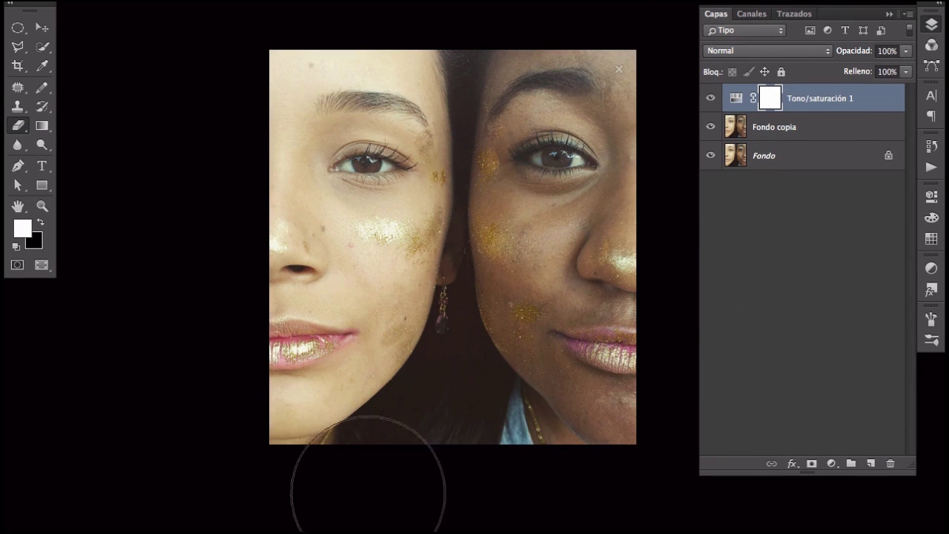
{"action": "key", "text": "ctrl+i"}
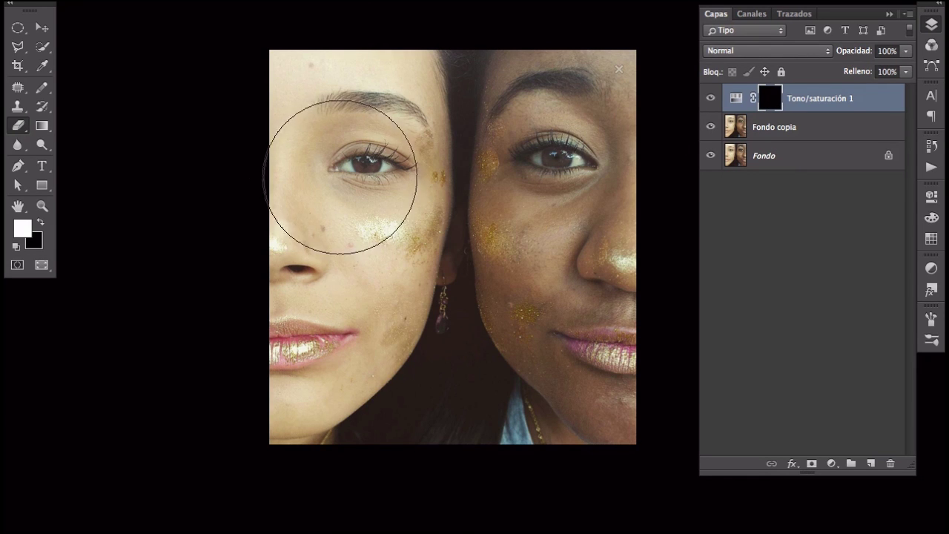
{"action": "left_click_drag", "start_coordinate": [364, 174], "coordinate": [385, 262]}
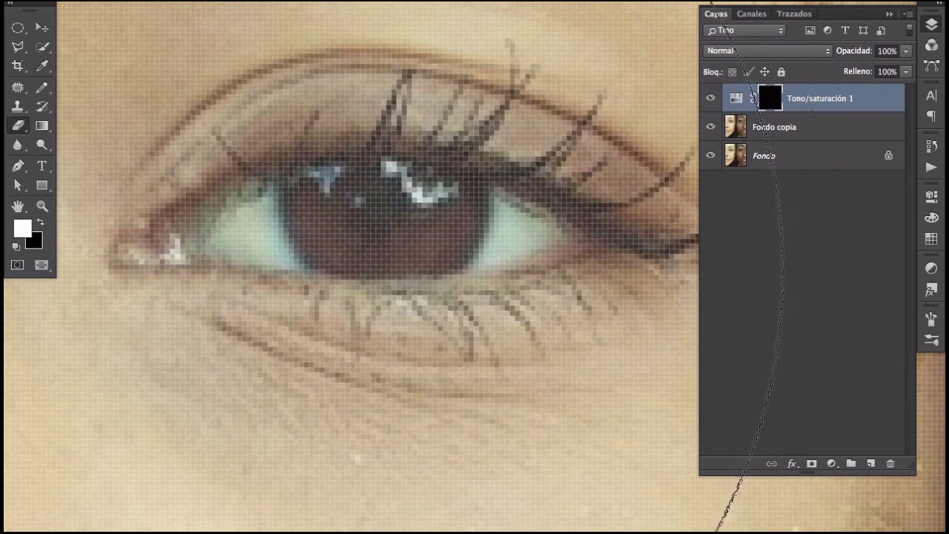
Step: Set the brush size to 12 px
{"action": "right_click", "coordinate": [413, 278]}
{"action": "left_click", "coordinate": [481, 285]}
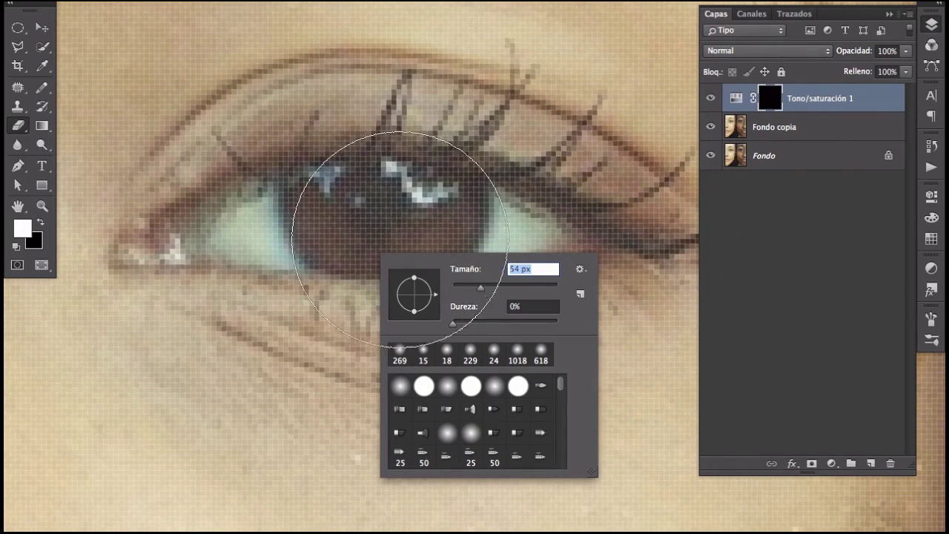
{"action": "left_click_drag", "start_coordinate": [474, 291], "coordinate": [467, 289]}
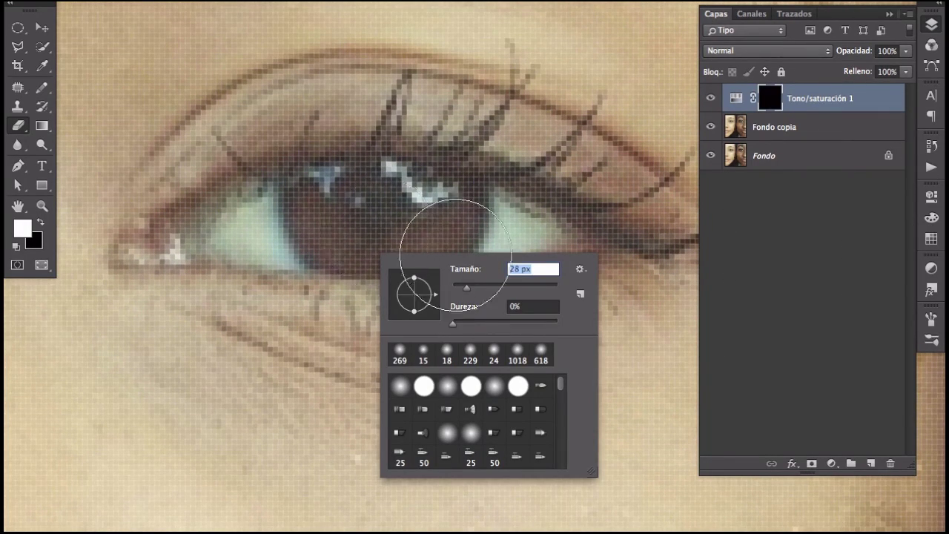
{"action": "type", "text": "12"}
{"action": "key", "text": "Return"}
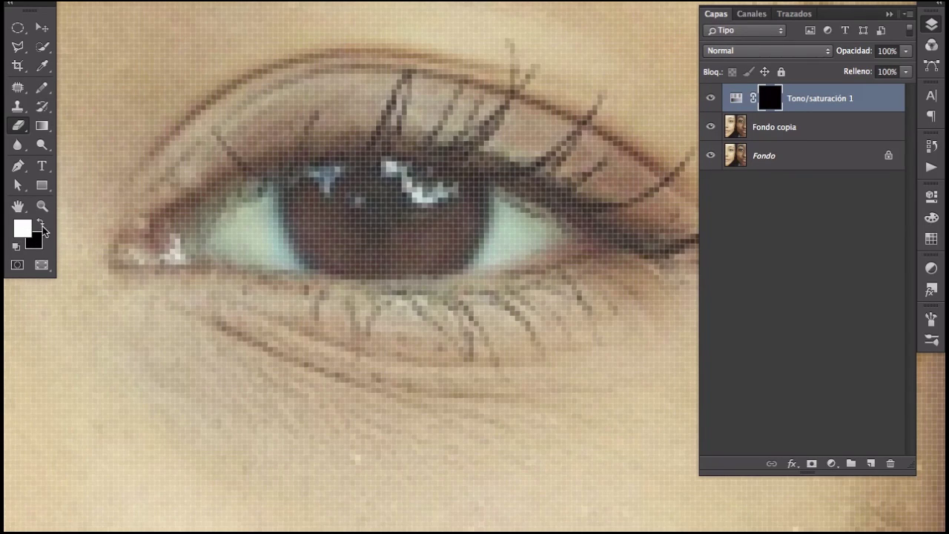
Step: Paint the red tint onto the left woman's iris and clean stray tint off her eyelid
{"action": "left_click", "coordinate": [44, 220]}
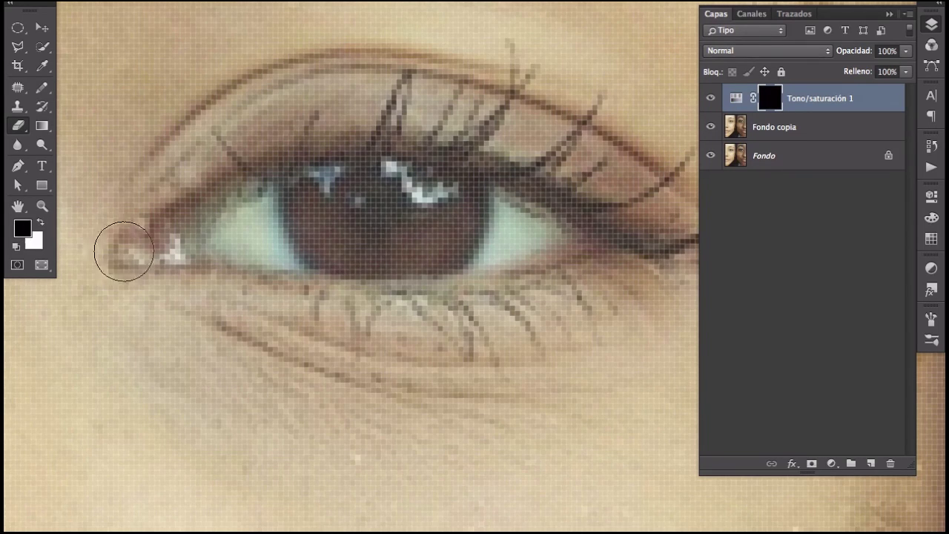
{"action": "mouse_move", "coordinate": [293, 244]}
{"action": "left_mouse_down"}
{"action": "mouse_move", "coordinate": [308, 141]}
{"action": "mouse_move", "coordinate": [615, 289]}
{"action": "left_mouse_up"}
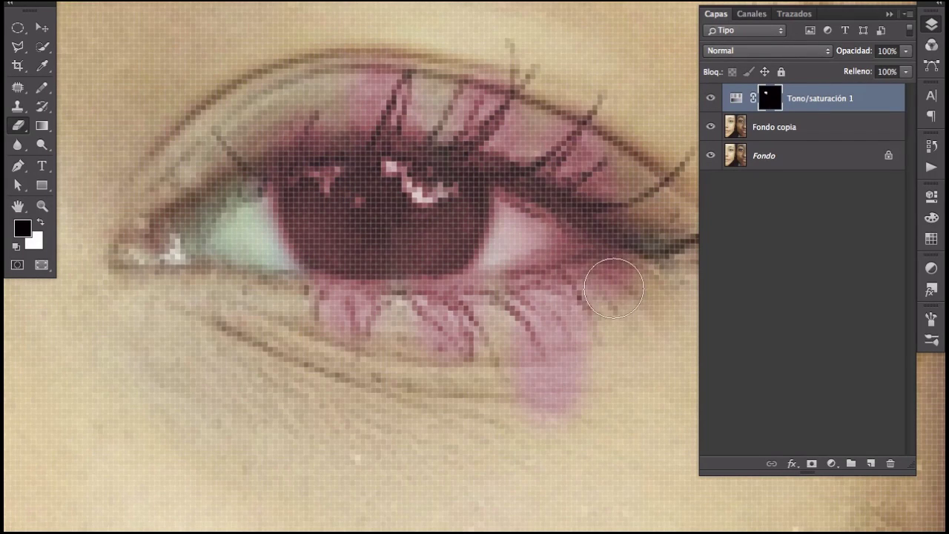
{"action": "key", "text": "ctrl+z"}
{"action": "mouse_move", "coordinate": [327, 238]}
{"action": "left_mouse_down"}
{"action": "mouse_move", "coordinate": [314, 190]}
{"action": "mouse_move", "coordinate": [334, 233]}
{"action": "mouse_move", "coordinate": [382, 244]}
{"action": "mouse_move", "coordinate": [430, 237]}
{"action": "mouse_move", "coordinate": [445, 212]}
{"action": "mouse_move", "coordinate": [435, 185]}
{"action": "mouse_move", "coordinate": [396, 170]}
{"action": "mouse_move", "coordinate": [339, 186]}
{"action": "left_mouse_up"}
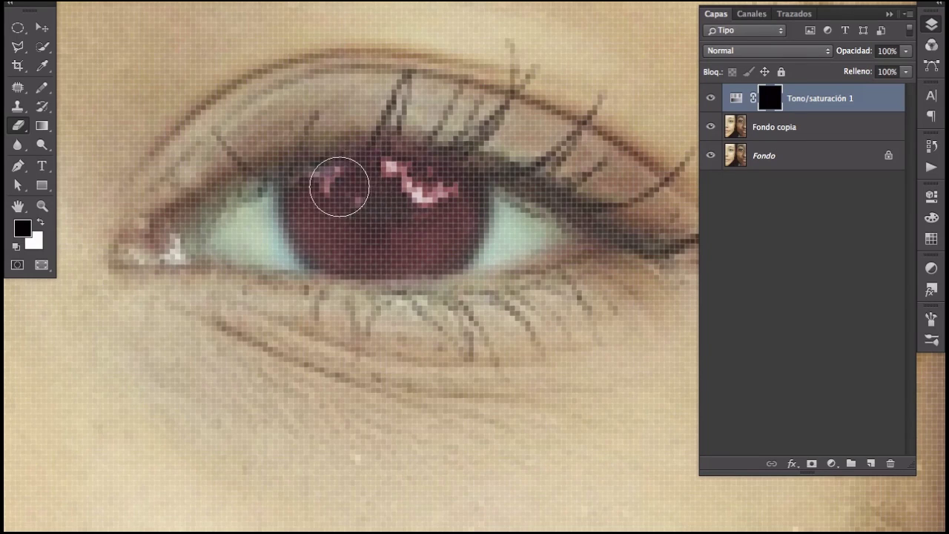
{"action": "left_click_drag", "start_coordinate": [534, 248], "coordinate": [515, 248]}
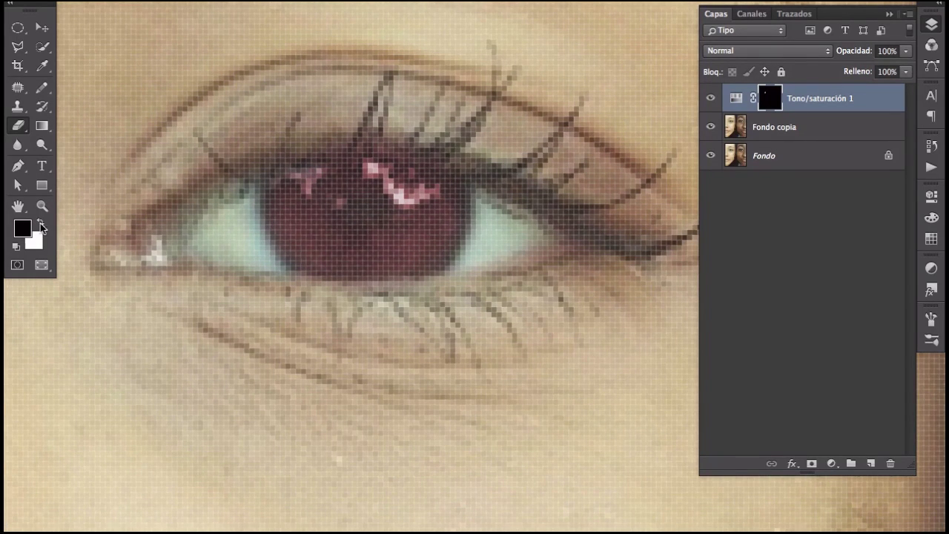
{"action": "left_click_drag", "start_coordinate": [331, 141], "coordinate": [312, 135]}
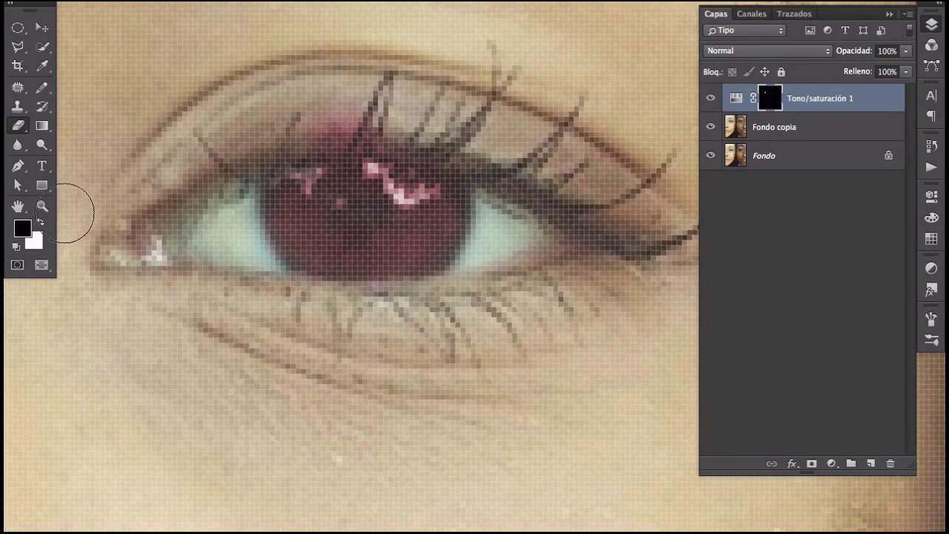
{"action": "left_click", "coordinate": [41, 224]}
{"action": "mouse_move", "coordinate": [311, 83]}
{"action": "left_mouse_down"}
{"action": "mouse_move", "coordinate": [343, 110]}
{"action": "mouse_move", "coordinate": [397, 113]}
{"action": "mouse_move", "coordinate": [489, 164]}
{"action": "left_mouse_up"}
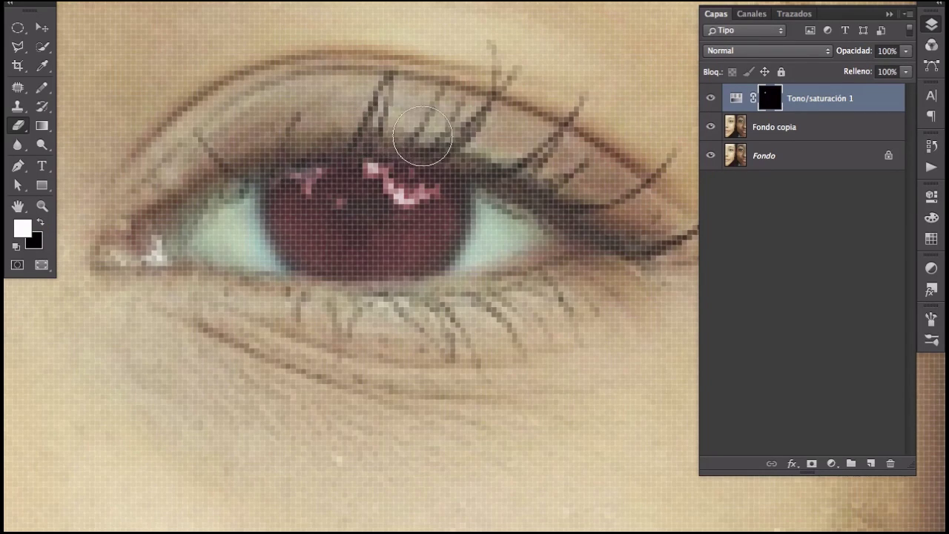
{"action": "mouse_move", "coordinate": [574, 178]}
{"action": "left_mouse_down"}
{"action": "mouse_move", "coordinate": [286, 238]}
{"action": "mouse_move", "coordinate": [322, 276]}
{"action": "left_mouse_up"}
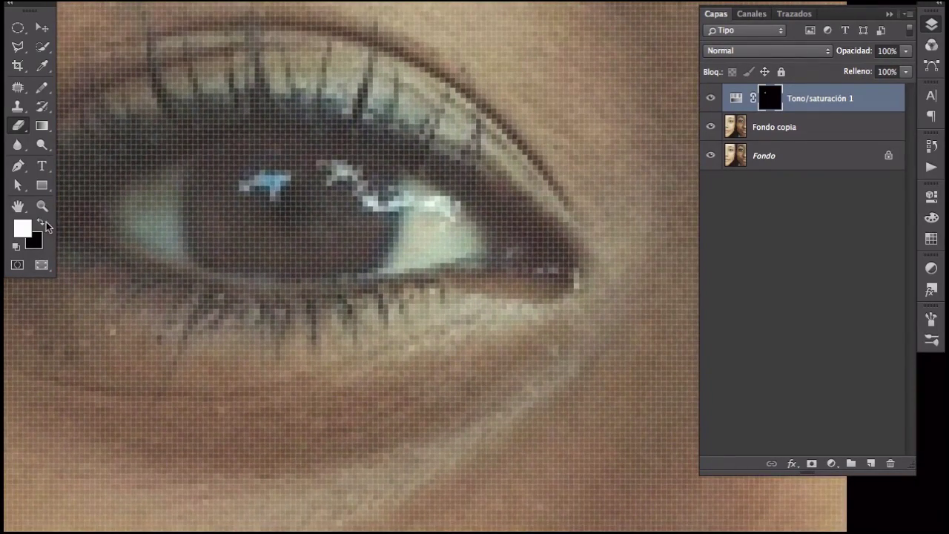
Step: Paint the tint across the second iris, then fit the whole portrait on screen
{"action": "mouse_move", "coordinate": [212, 194]}
{"action": "left_mouse_down"}
{"action": "mouse_move", "coordinate": [315, 245]}
{"action": "mouse_move", "coordinate": [361, 218]}
{"action": "mouse_move", "coordinate": [339, 178]}
{"action": "mouse_move", "coordinate": [307, 148]}
{"action": "mouse_move", "coordinate": [248, 141]}
{"action": "mouse_move", "coordinate": [227, 222]}
{"action": "mouse_move", "coordinate": [213, 237]}
{"action": "mouse_move", "coordinate": [349, 240]}
{"action": "mouse_move", "coordinate": [364, 216]}
{"action": "mouse_move", "coordinate": [356, 181]}
{"action": "left_mouse_up"}
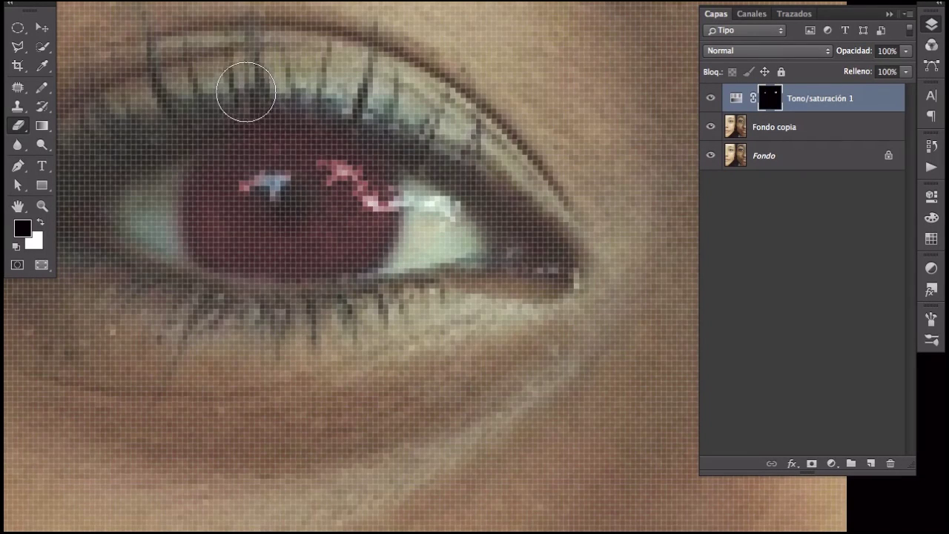
{"action": "left_click", "coordinate": [41, 220]}
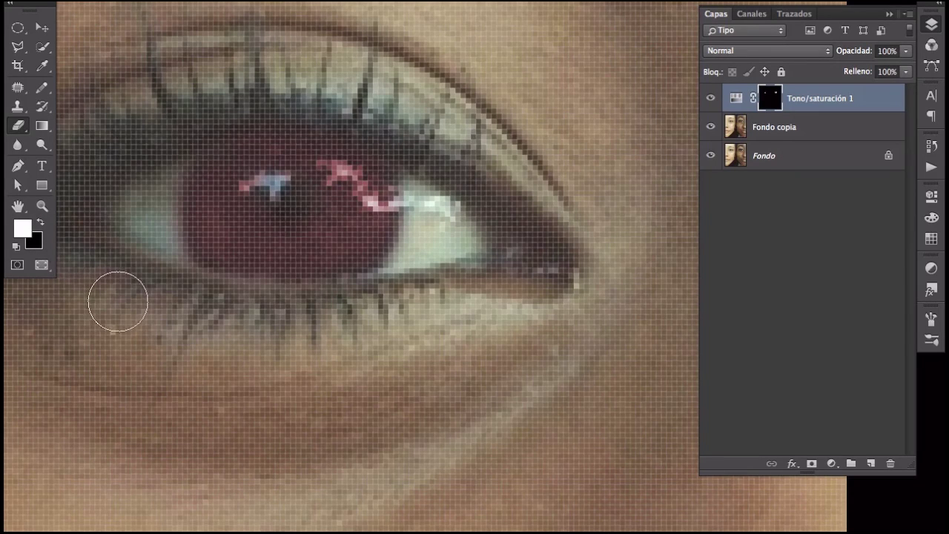
{"action": "key", "text": "ctrl+0"}
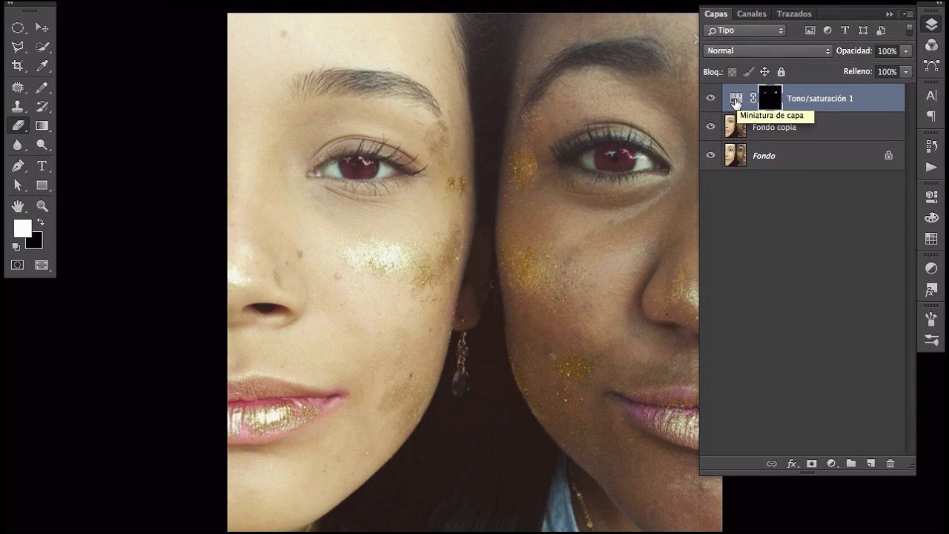
Step: Set the Hue/Saturation adjustment to Tono 189, Saturación 21 and Luminosidad -8
{"action": "double_click", "coordinate": [735, 102]}
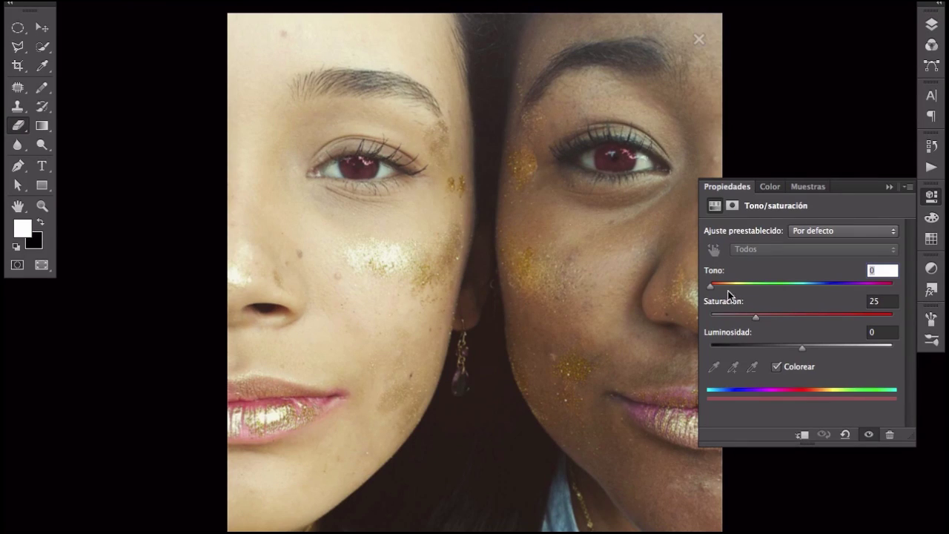
{"action": "left_click_drag", "start_coordinate": [709, 291], "coordinate": [758, 290]}
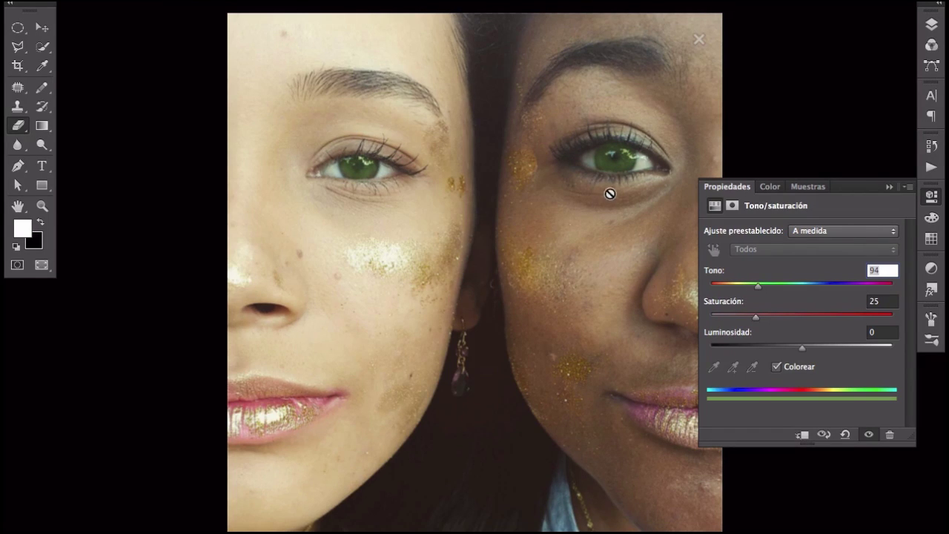
{"action": "mouse_move", "coordinate": [755, 318]}
{"action": "left_mouse_down"}
{"action": "mouse_move", "coordinate": [810, 325]}
{"action": "mouse_move", "coordinate": [731, 323]}
{"action": "left_mouse_up"}
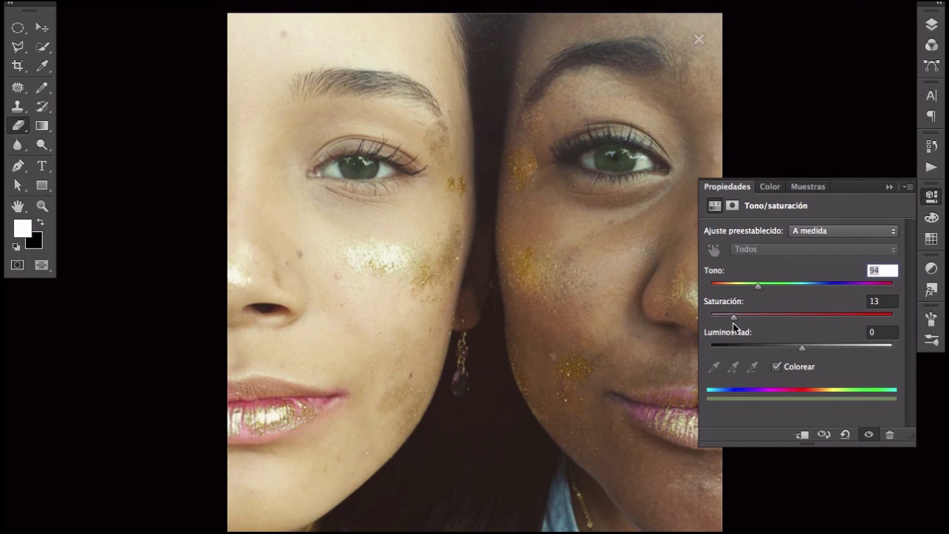
{"action": "left_click_drag", "start_coordinate": [734, 324], "coordinate": [748, 321]}
{"action": "mouse_move", "coordinate": [801, 345]}
{"action": "left_mouse_down"}
{"action": "mouse_move", "coordinate": [779, 351]}
{"action": "mouse_move", "coordinate": [840, 351]}
{"action": "mouse_move", "coordinate": [795, 360]}
{"action": "left_mouse_up"}
{"action": "left_click_drag", "start_coordinate": [758, 287], "coordinate": [806, 289]}
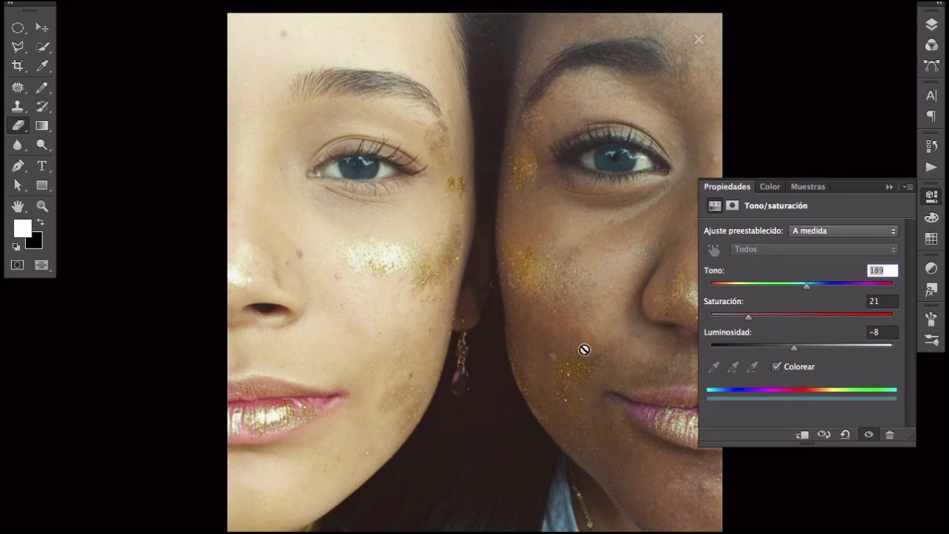
{"action": "left_click", "coordinate": [932, 196]}
{"action": "left_click", "coordinate": [932, 24]}
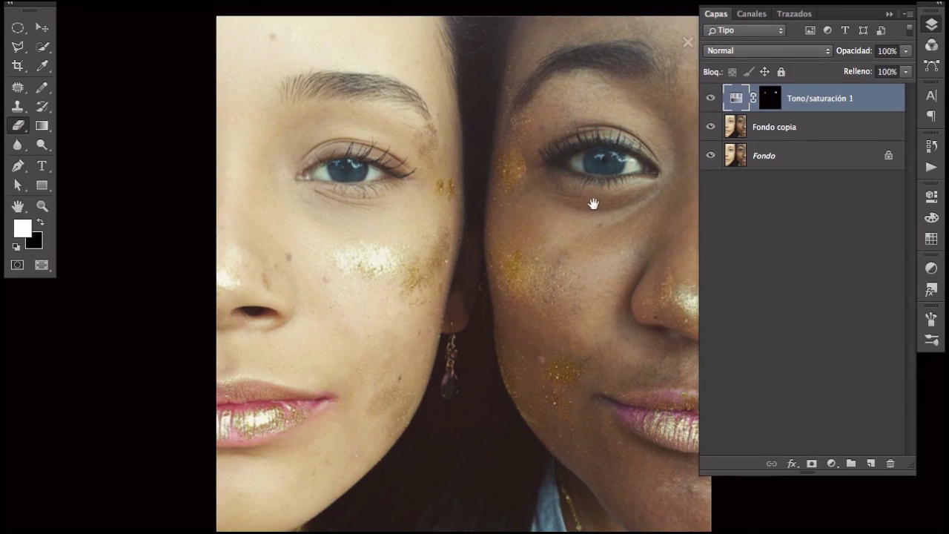
{"action": "left_click_drag", "start_coordinate": [594, 203], "coordinate": [545, 195]}
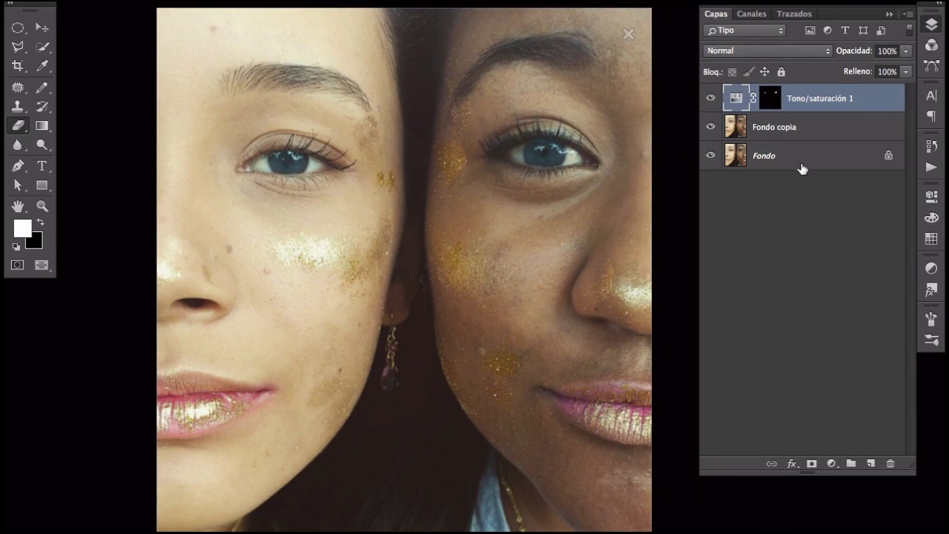